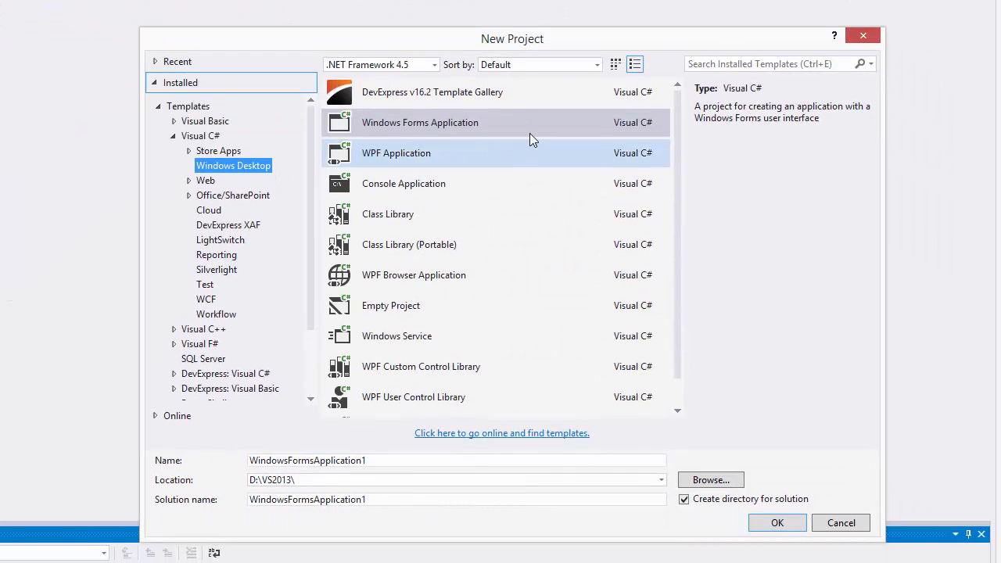
# Create a new Visual C# Windows Forms Application project named WindowsFormsApplication1
pyautogui.click(536, 124)
pyautogui.click(536, 163)
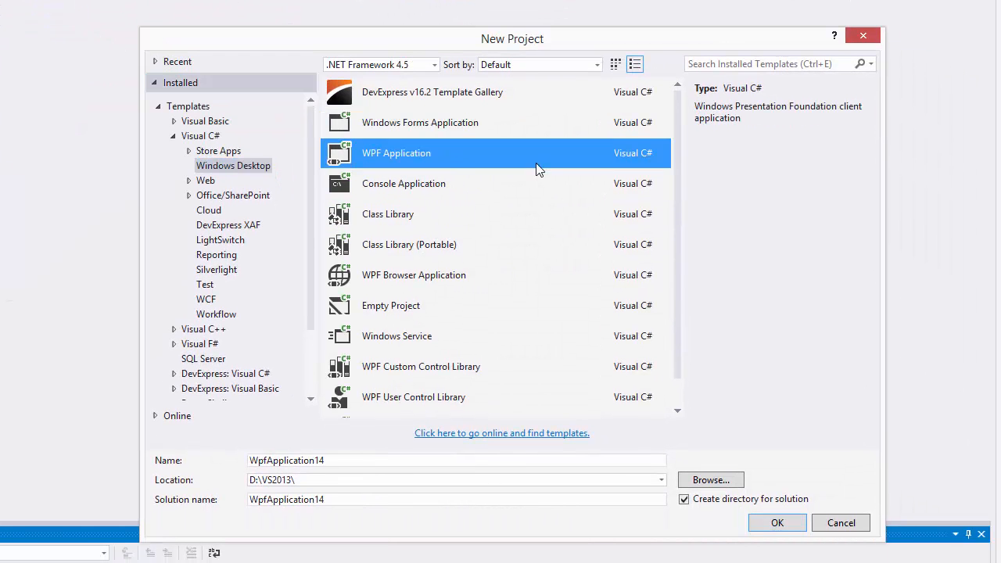
pyautogui.click(545, 130)
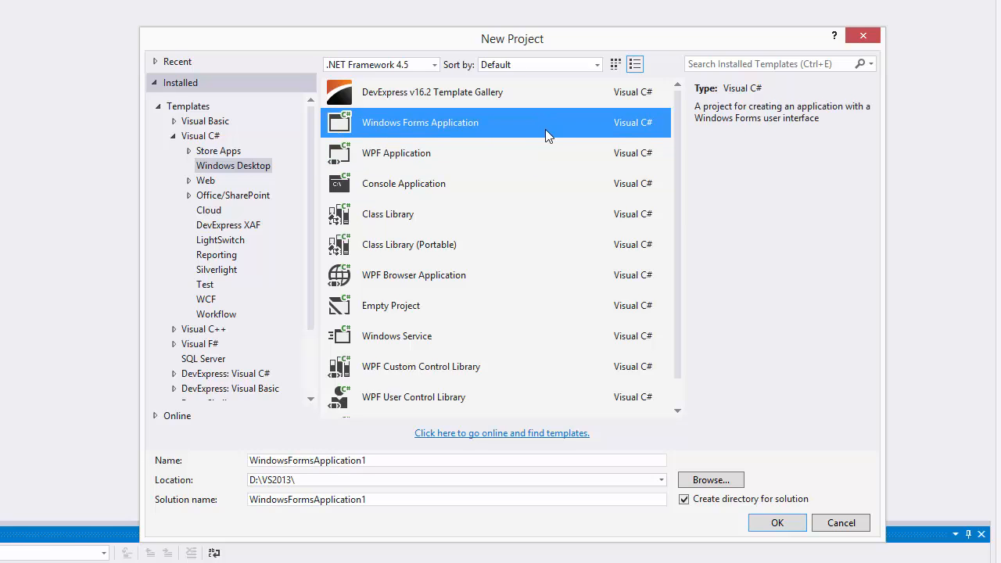
pyautogui.click(801, 522)
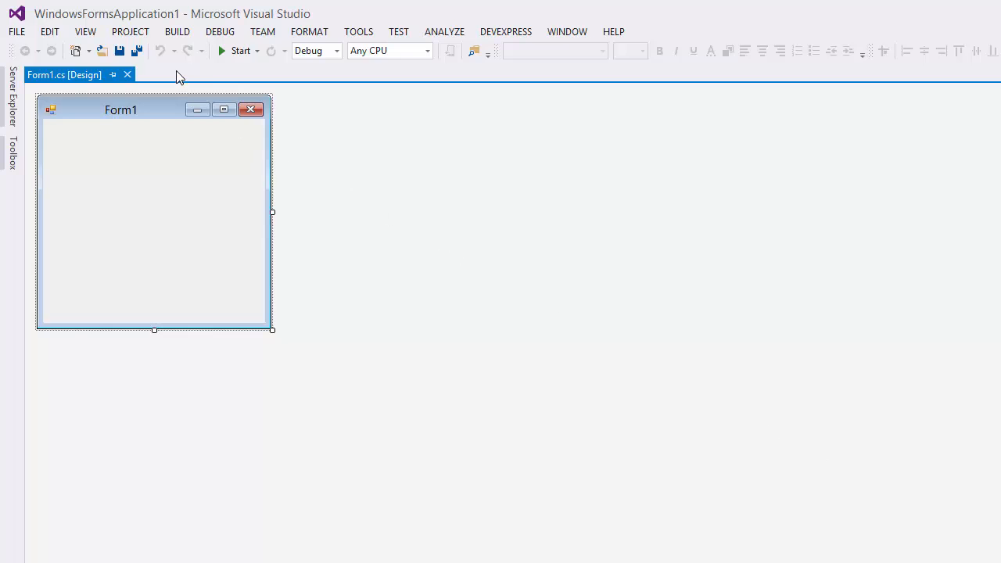
# Add a DevExpress v16.2 Report Wizard item named XtraReport1.cs to the project
pyautogui.click(147, 35)
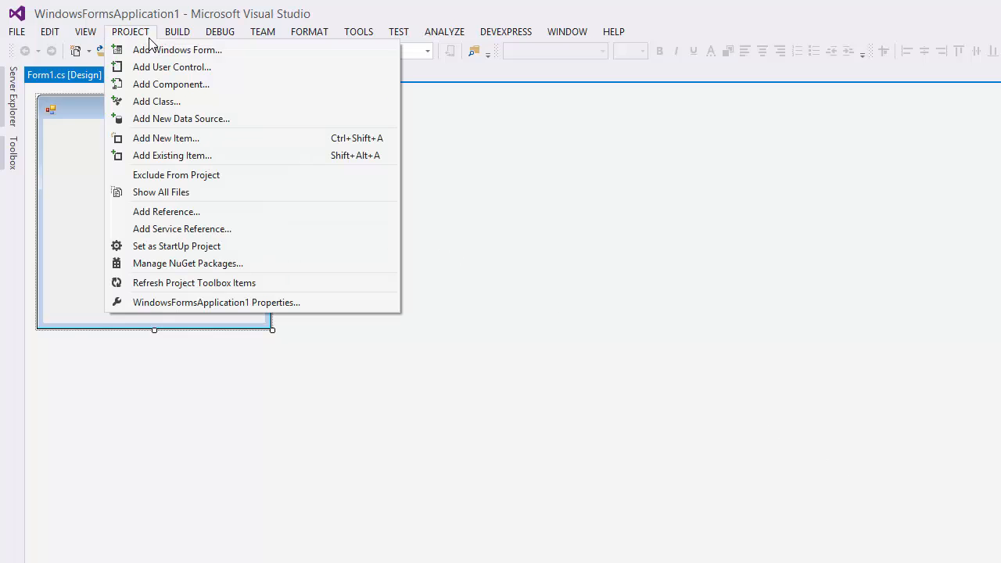
pyautogui.click(255, 137)
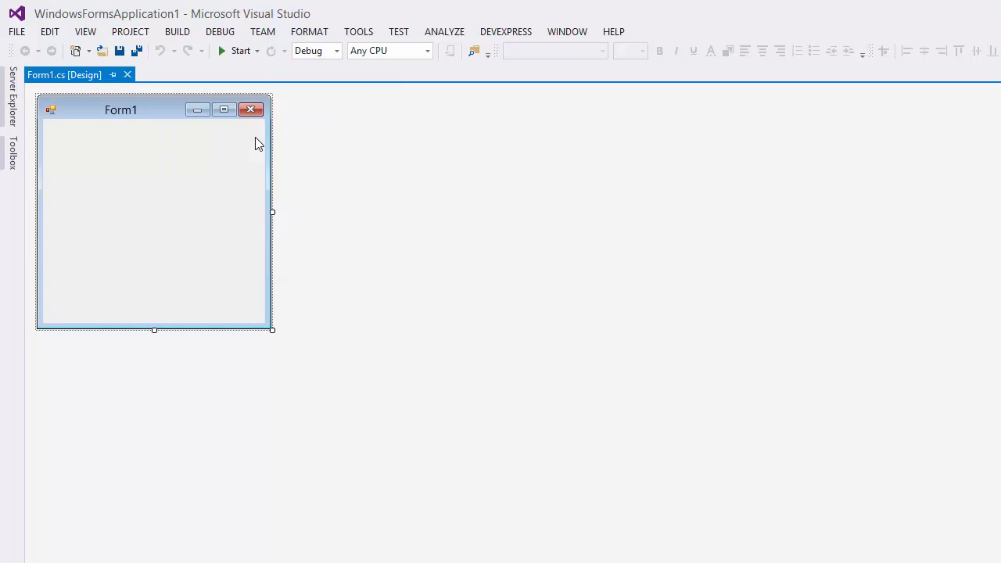
pyautogui.click(536, 158)
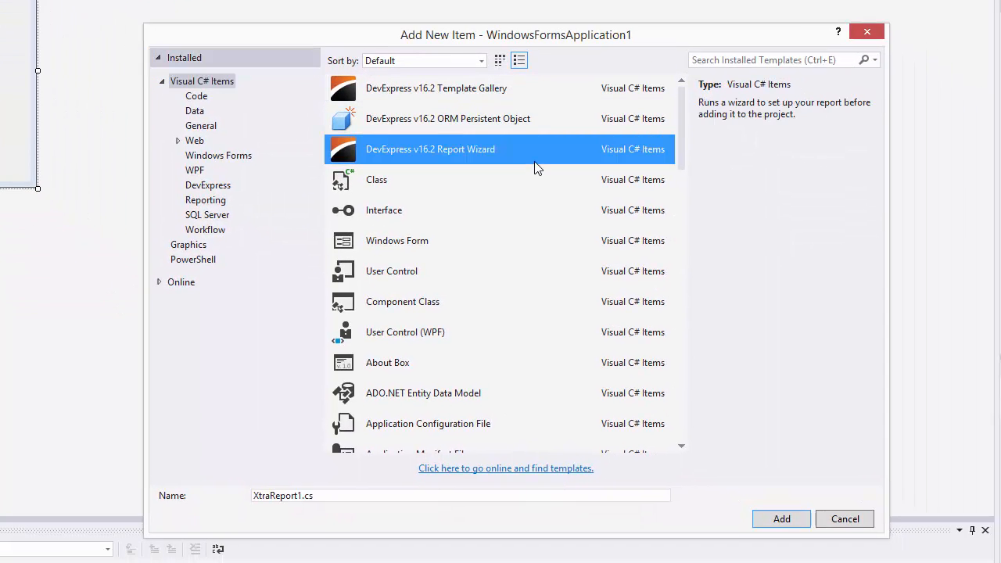
pyautogui.click(804, 518)
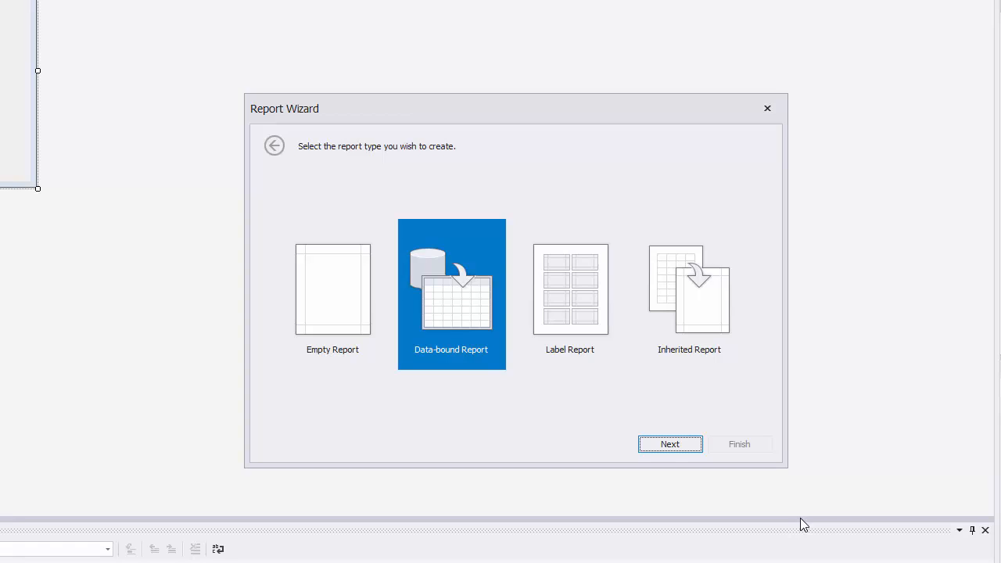
# Choose a data-bound report with a Database source and opt to specify the connection parameters manually
pyautogui.click(692, 449)
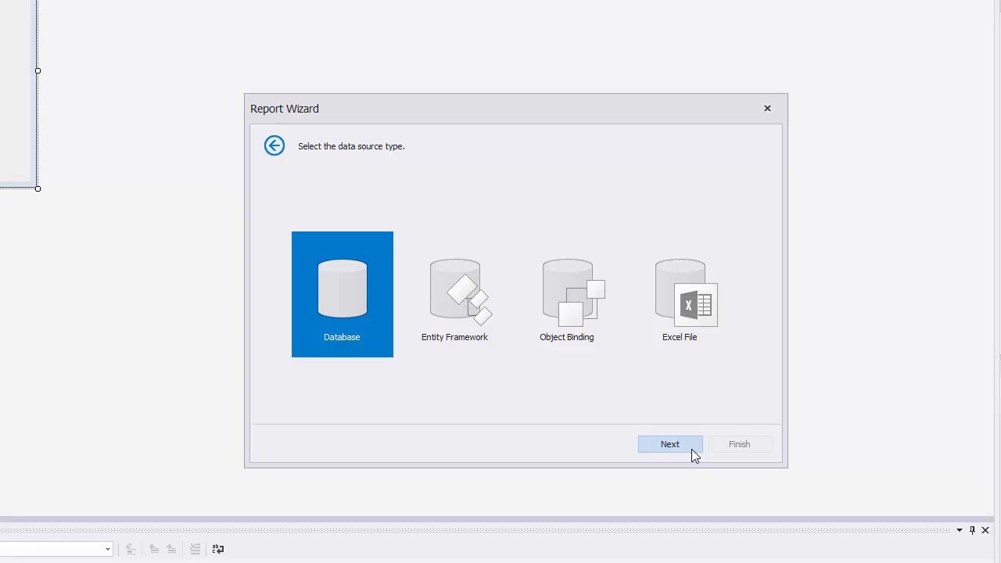
pyautogui.click(691, 449)
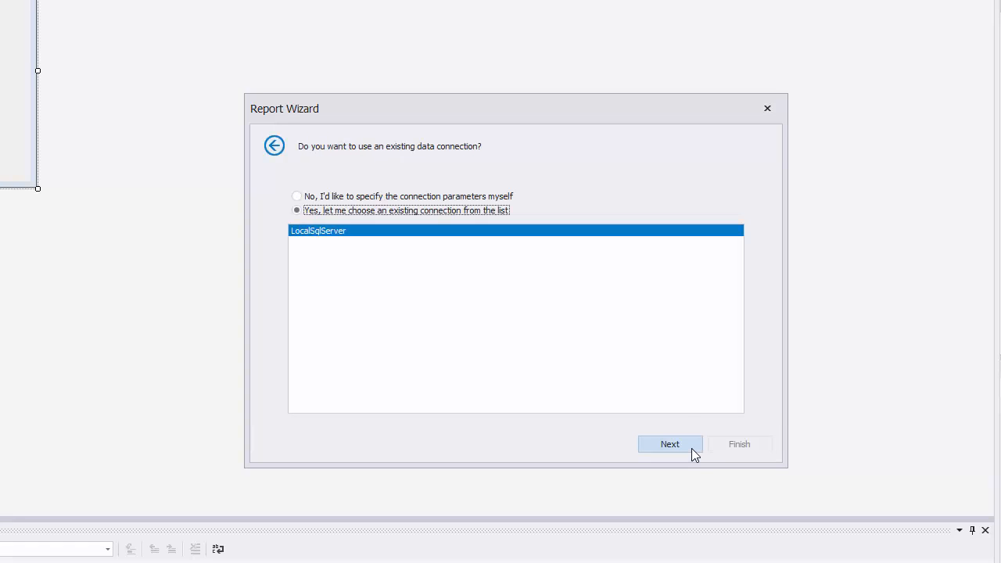
pyautogui.click(487, 198)
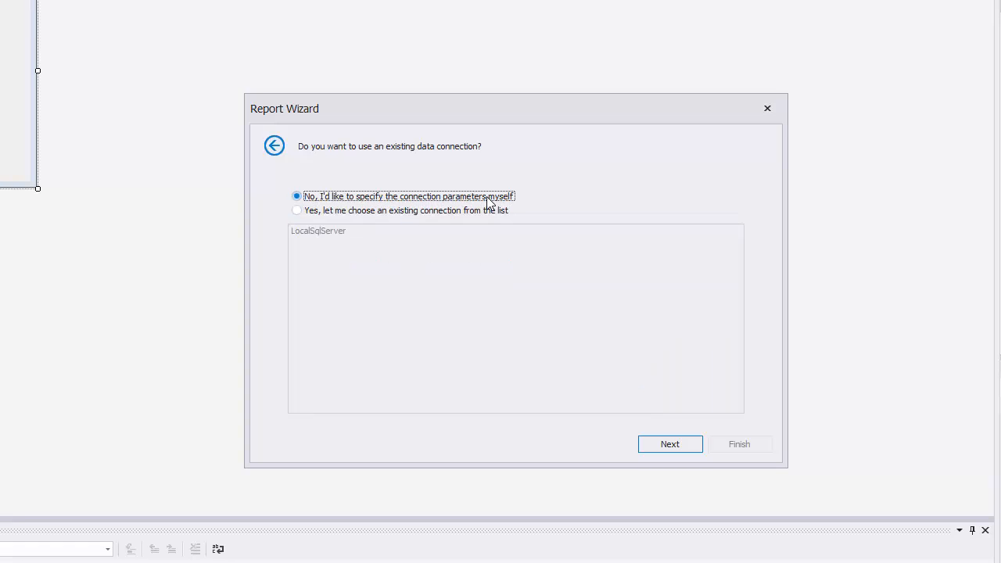
pyautogui.click(691, 445)
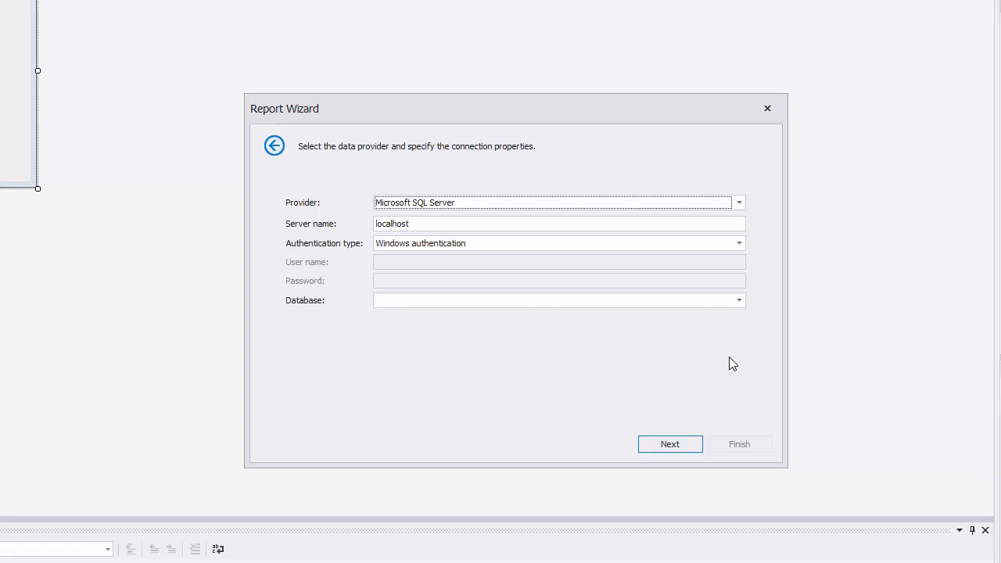
# Connect to the NWind database on localhost via Microsoft SQL Server with server authentication, entering user name and password, and save the connection without credentials
pyautogui.click(739, 203)
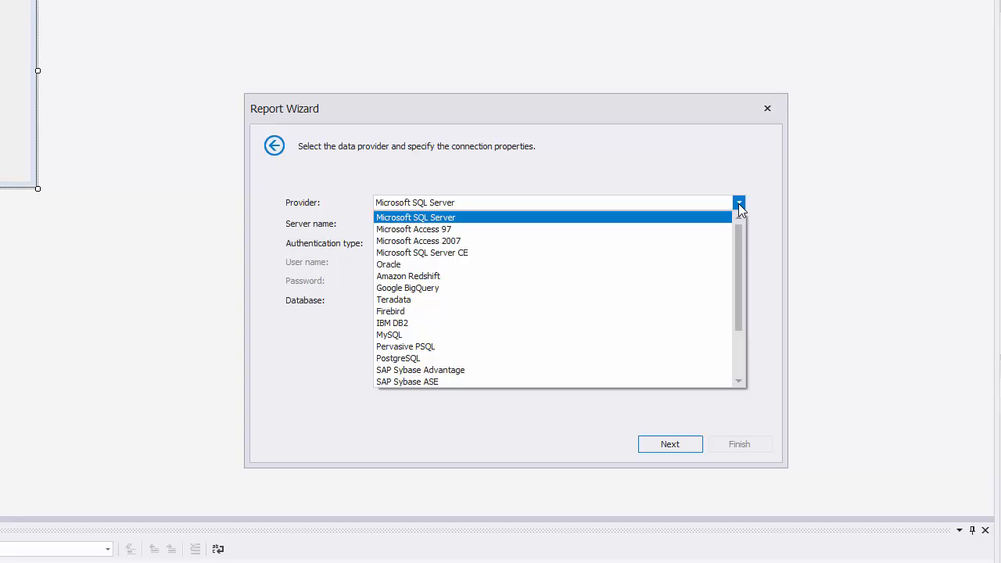
pyautogui.click(739, 204)
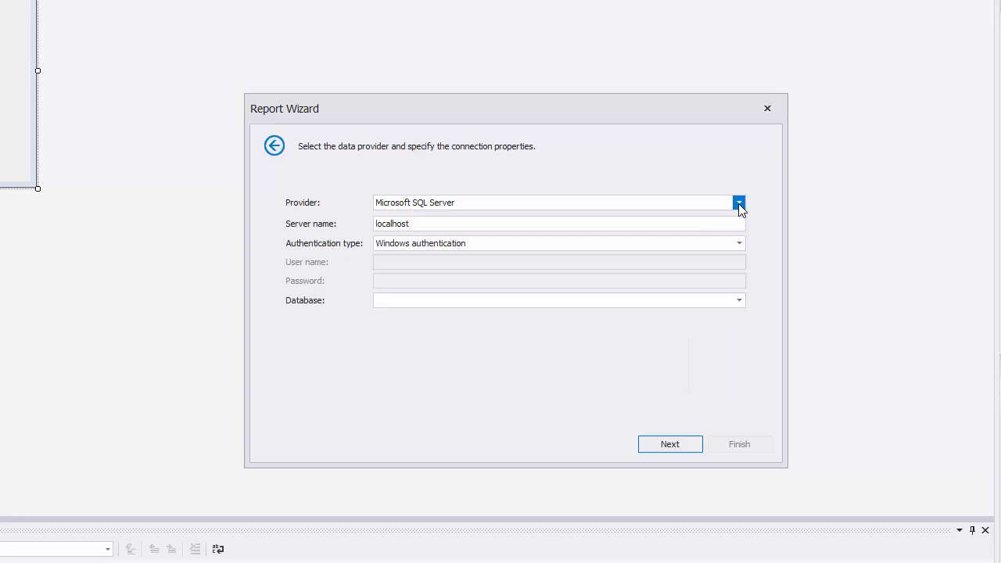
pyautogui.click(740, 242)
pyautogui.click(727, 269)
pyautogui.click(712, 261)
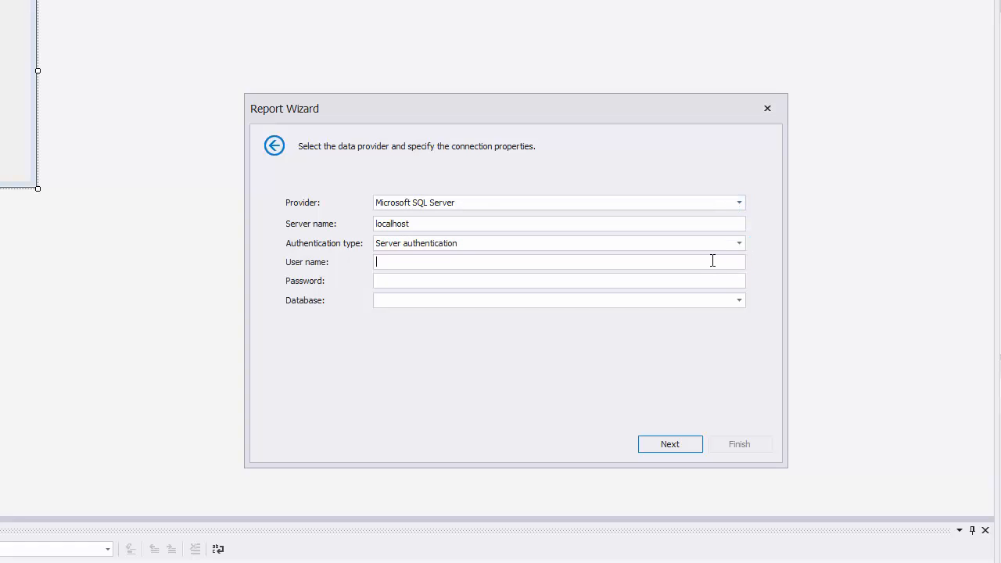
pyautogui.write('sa')
pyautogui.click(690, 281)
pyautogui.write('sa')
pyautogui.press('Tab')
pyautogui.write('NWind')
pyautogui.click(693, 445)
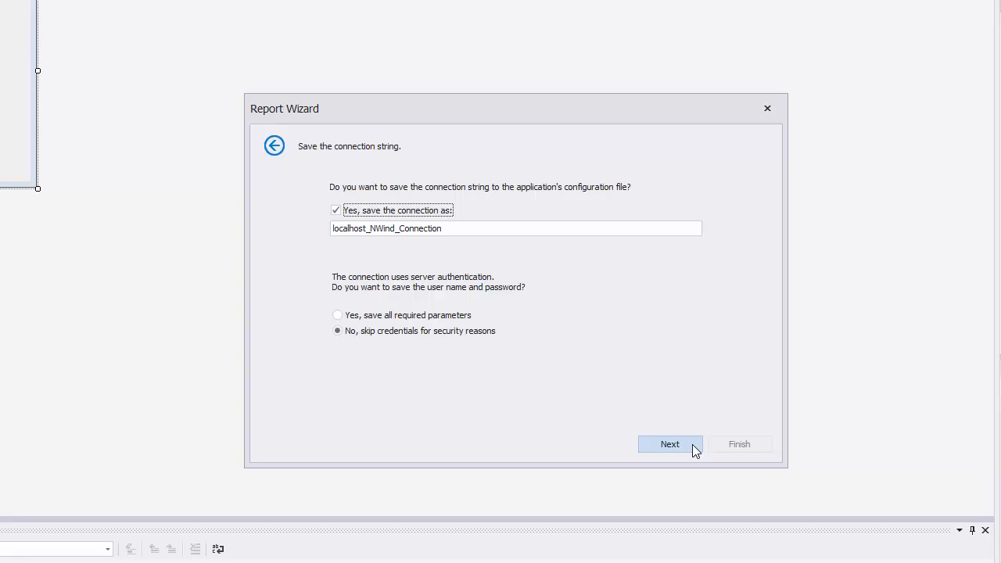
pyautogui.click(693, 444)
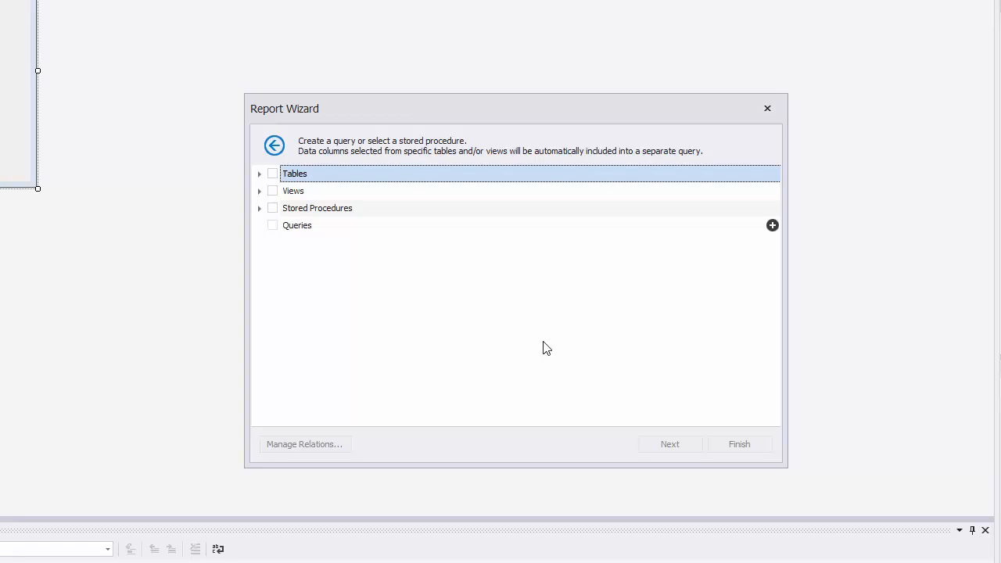
# Include the Categories table in the report's data source and finish the wizard
pyautogui.click(536, 232)
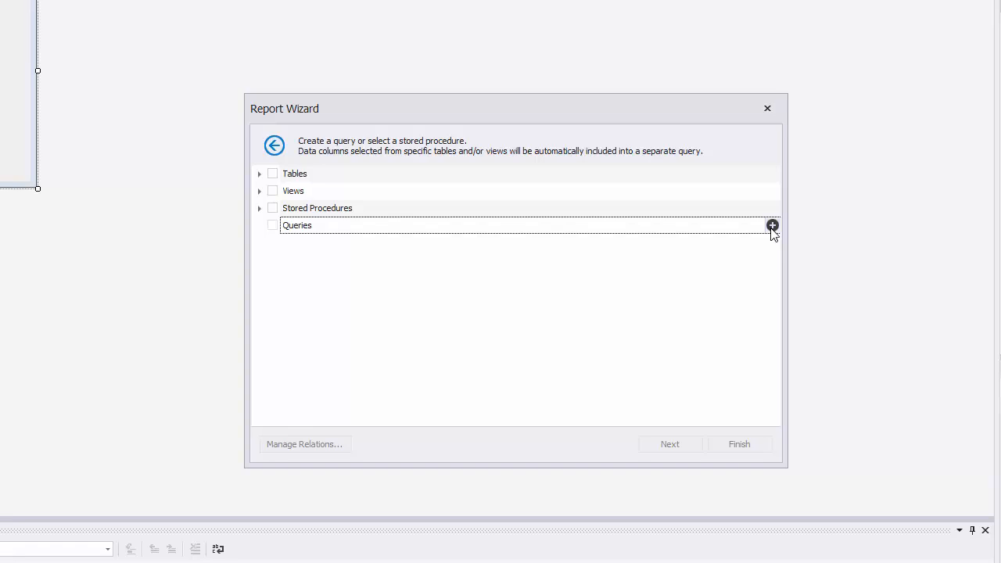
pyautogui.click(414, 181)
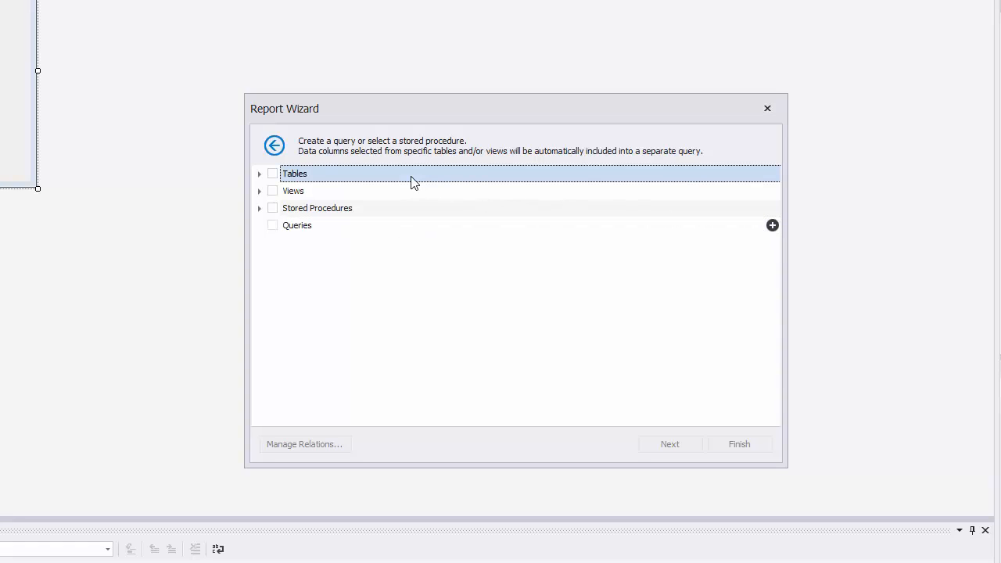
pyautogui.click(260, 174)
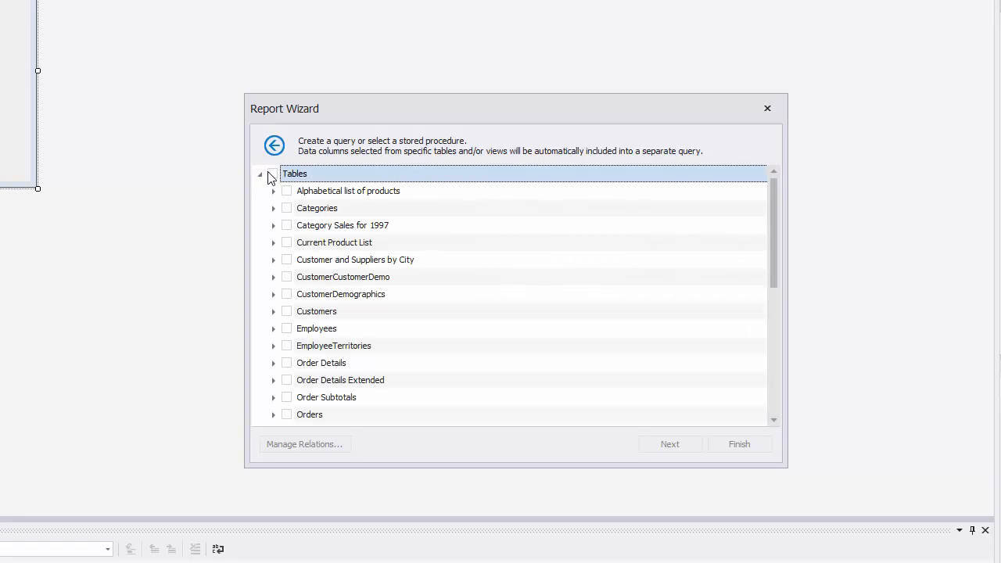
pyautogui.click(286, 208)
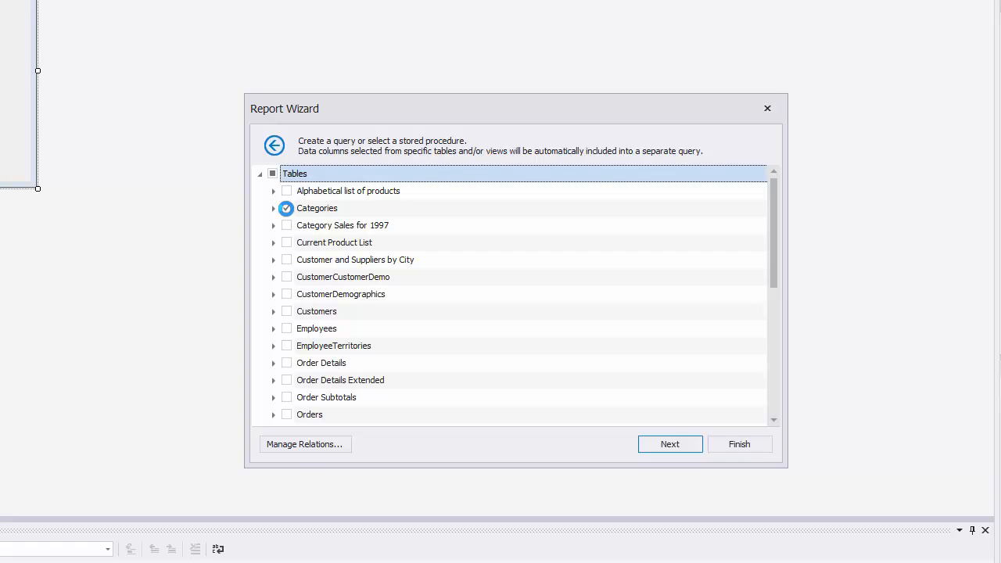
pyautogui.click(734, 452)
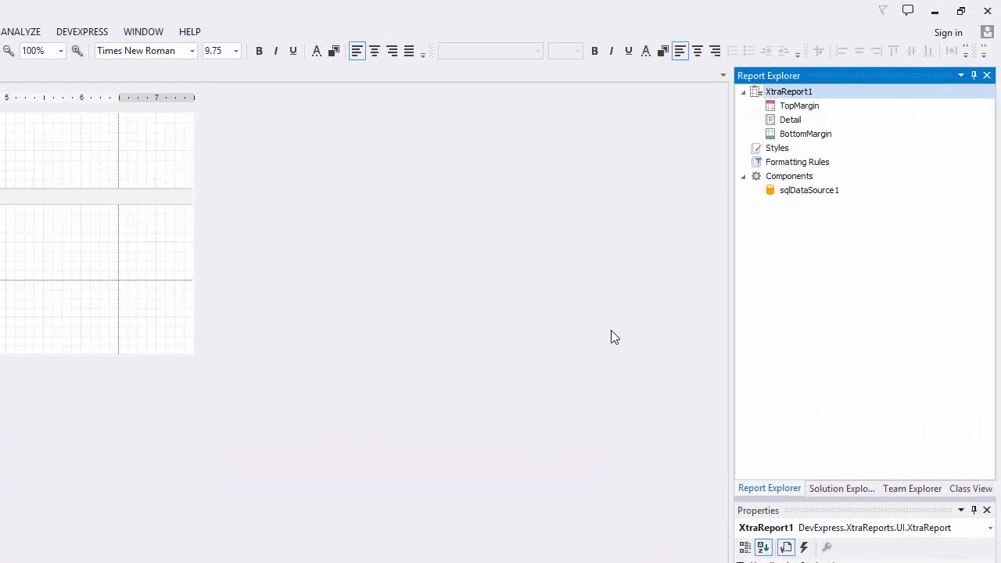
# Examine the report's margin bands and the commands available for the sqlDataSource1 component
pyautogui.click(817, 108)
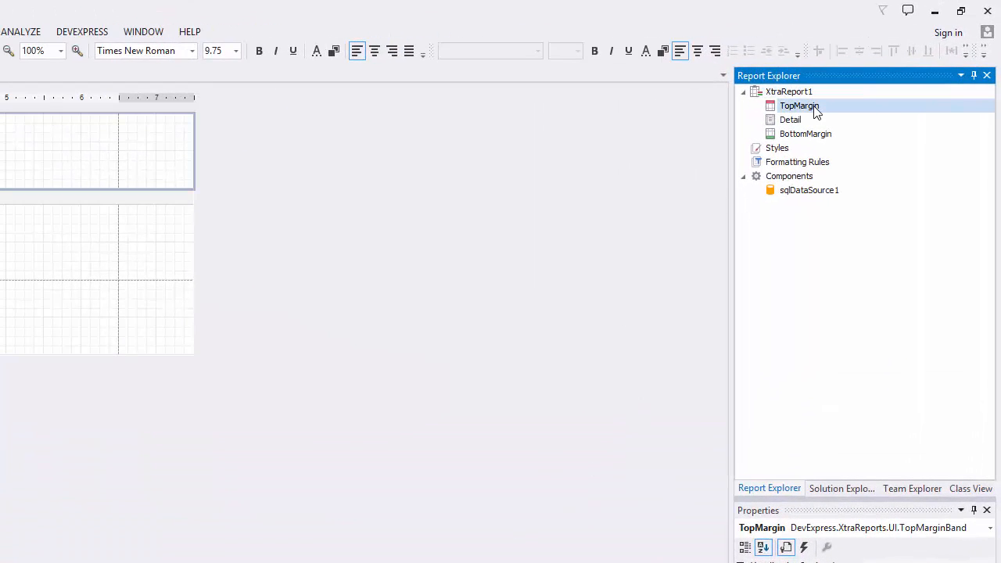
pyautogui.click(837, 139)
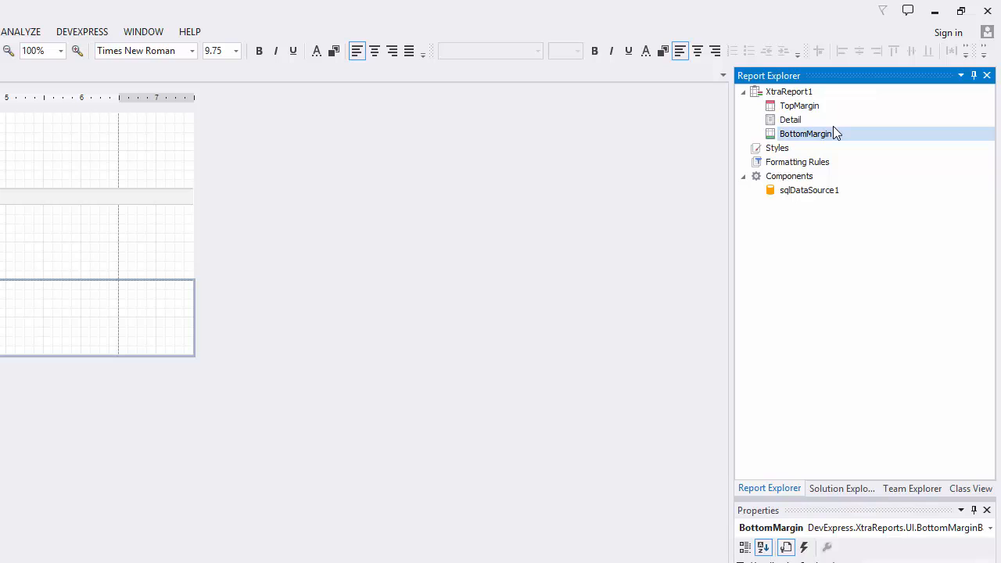
pyautogui.click(838, 192)
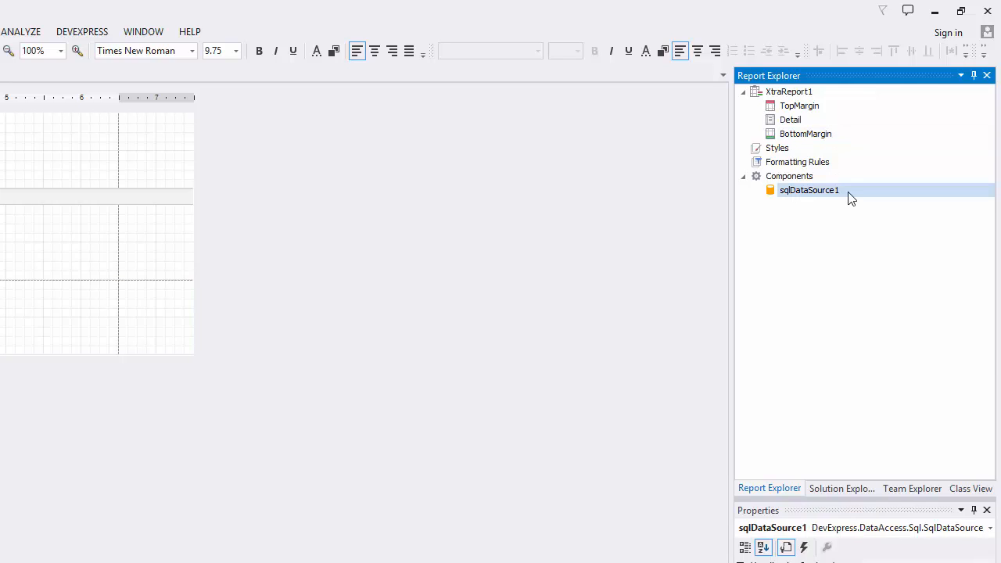
pyautogui.rightClick(849, 195)
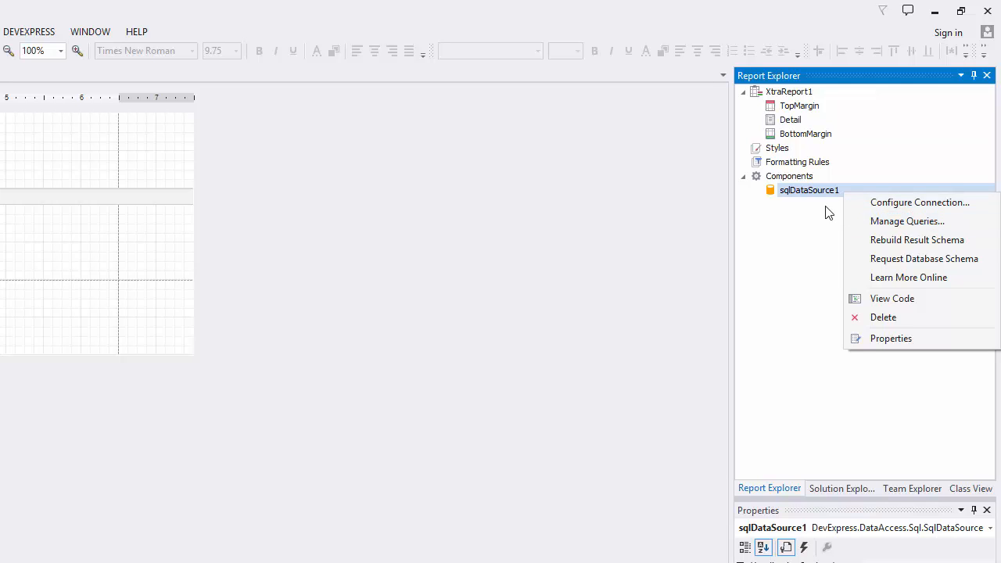
pyautogui.click(821, 214)
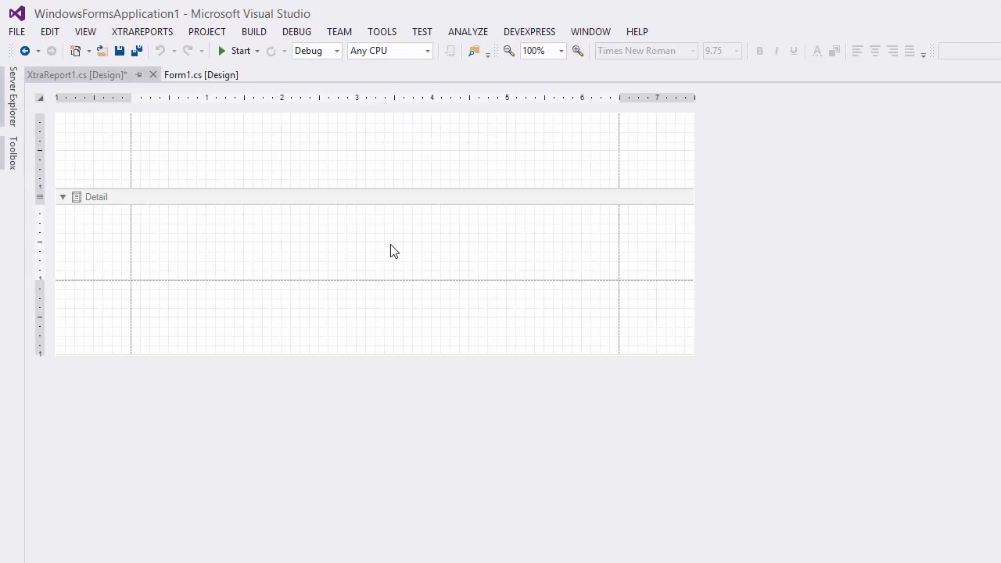
# Insert a ReportHeader band above the report's Detail band
pyautogui.rightClick(394, 250)
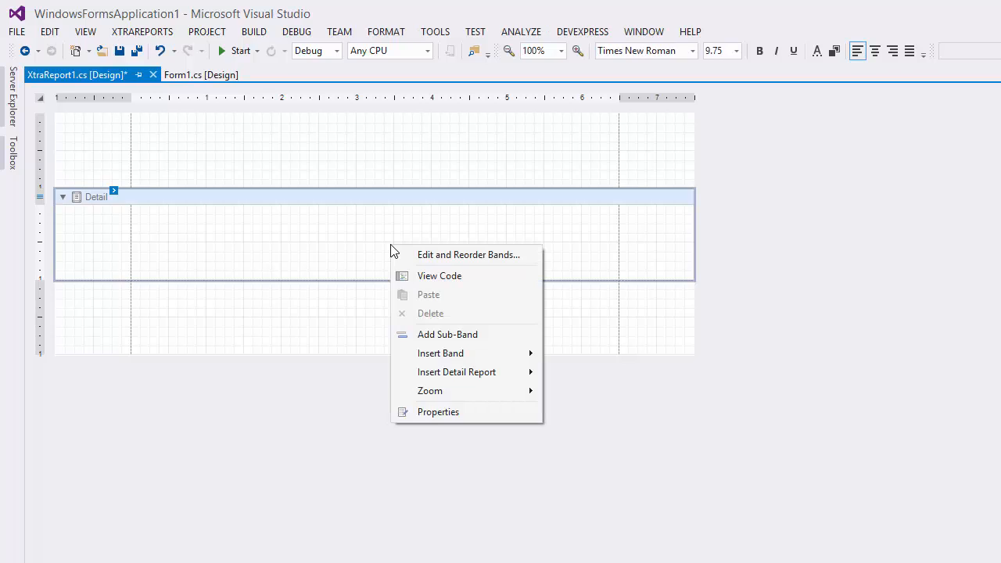
pyautogui.moveTo(469, 358)
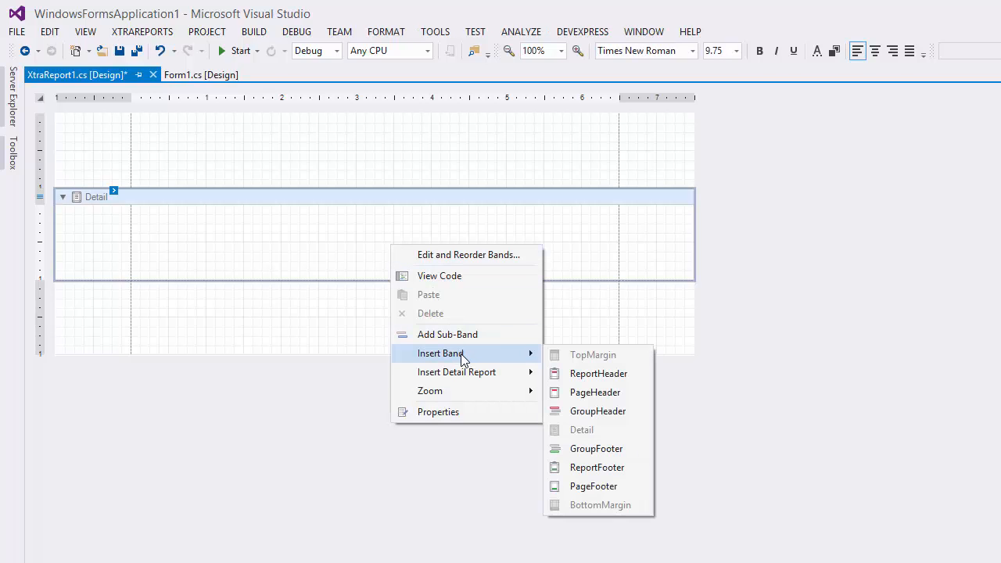
pyautogui.click(642, 375)
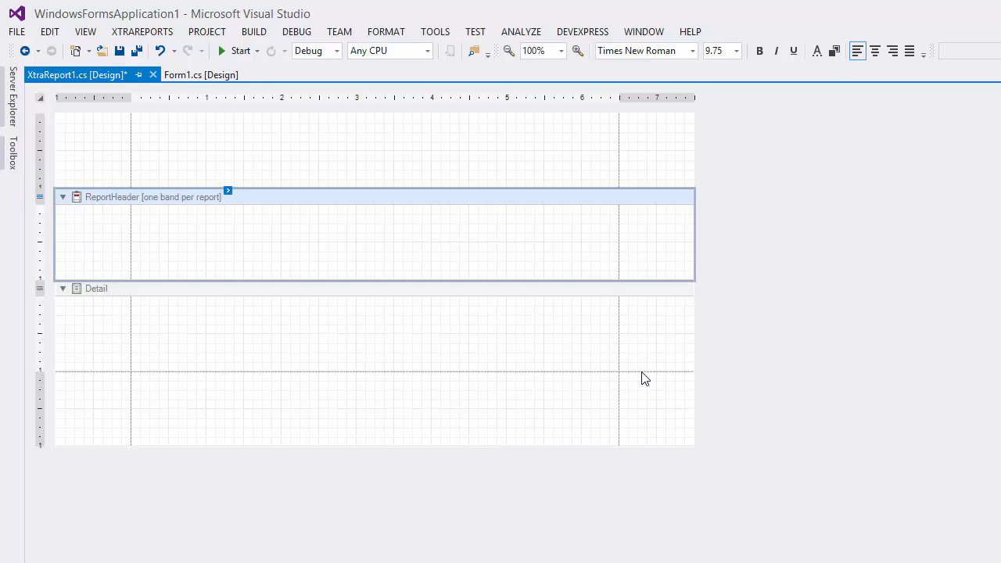
# Add an XRLabel spanning most of the report header's width and set its text to "Product Categories"
pyautogui.click(12, 157)
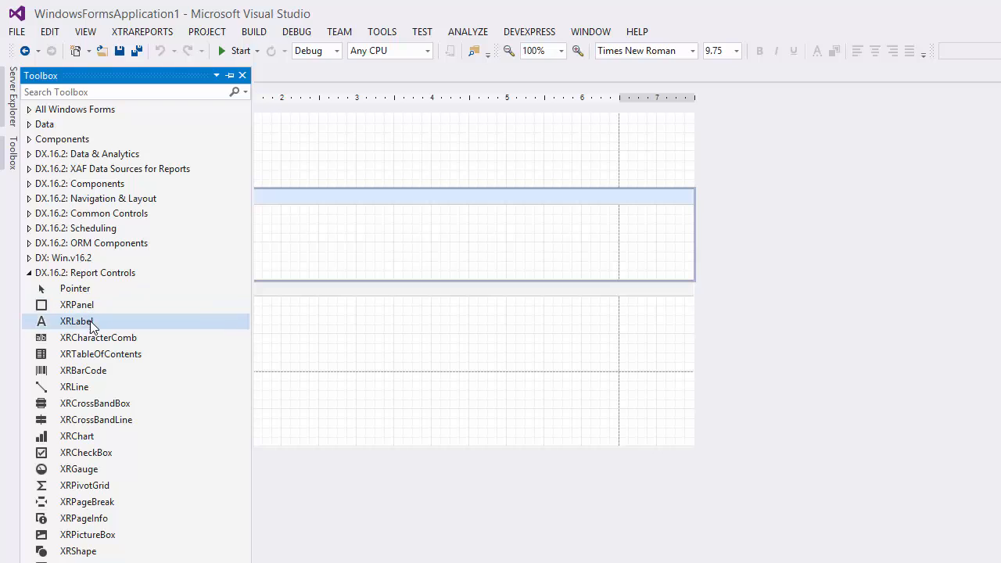
pyautogui.moveTo(92, 322); pyautogui.dragTo(617, 247)
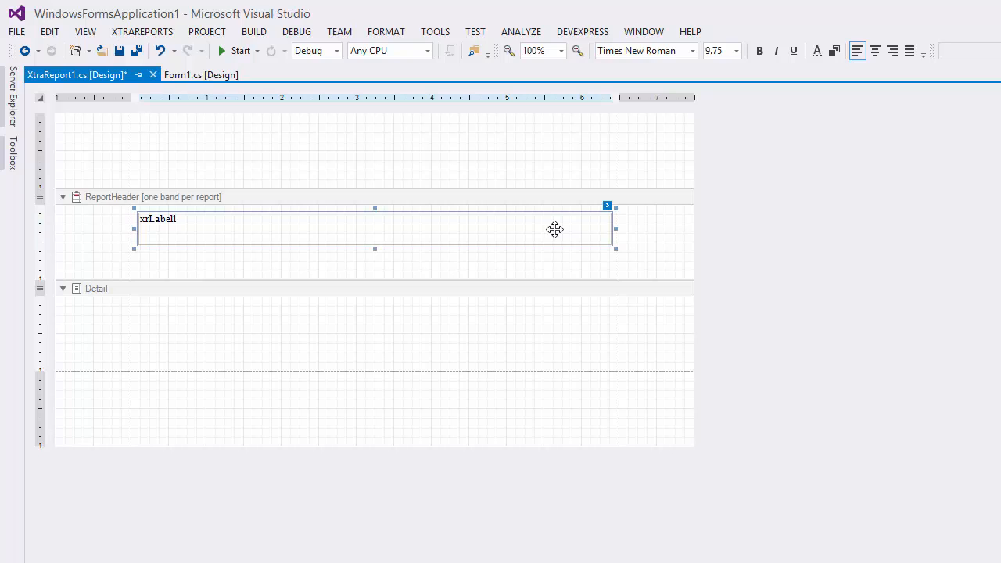
pyautogui.doubleClick(555, 228)
pyautogui.write('Product Categories')
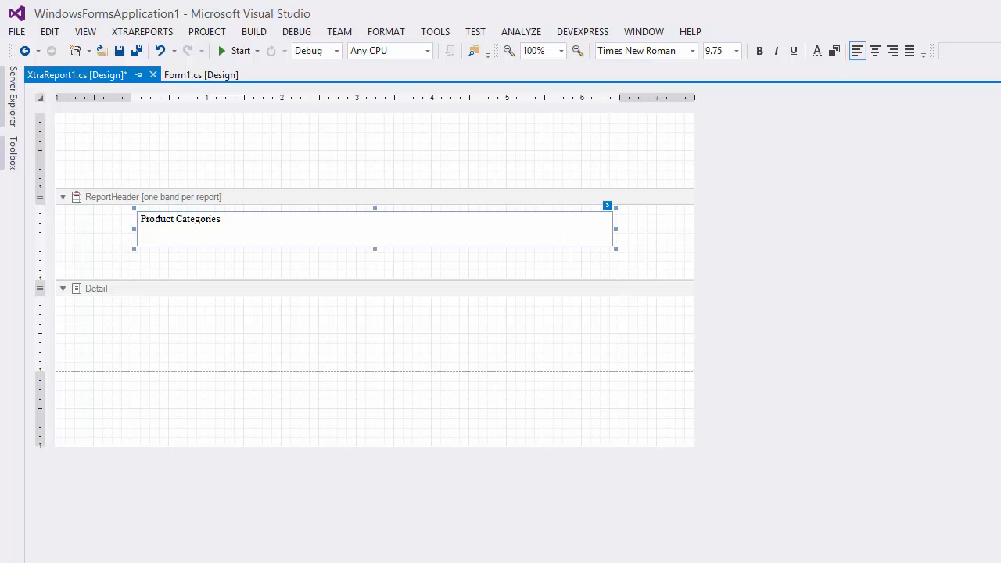
pyautogui.click(497, 263)
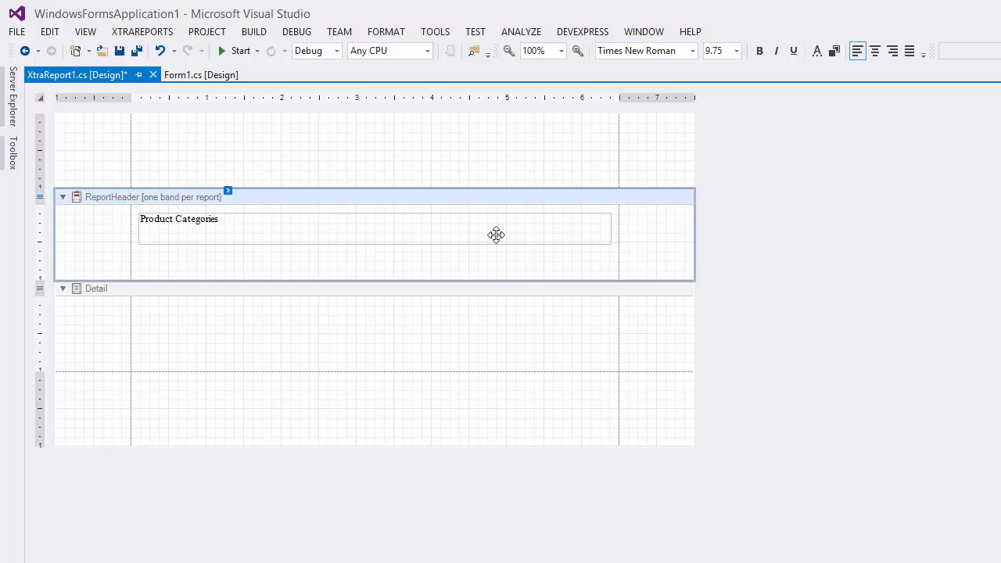
# Center the "Product Categories" label's text, make it bold and set its font size to 16
pyautogui.click(496, 235)
pyautogui.click(876, 51)
pyautogui.click(759, 51)
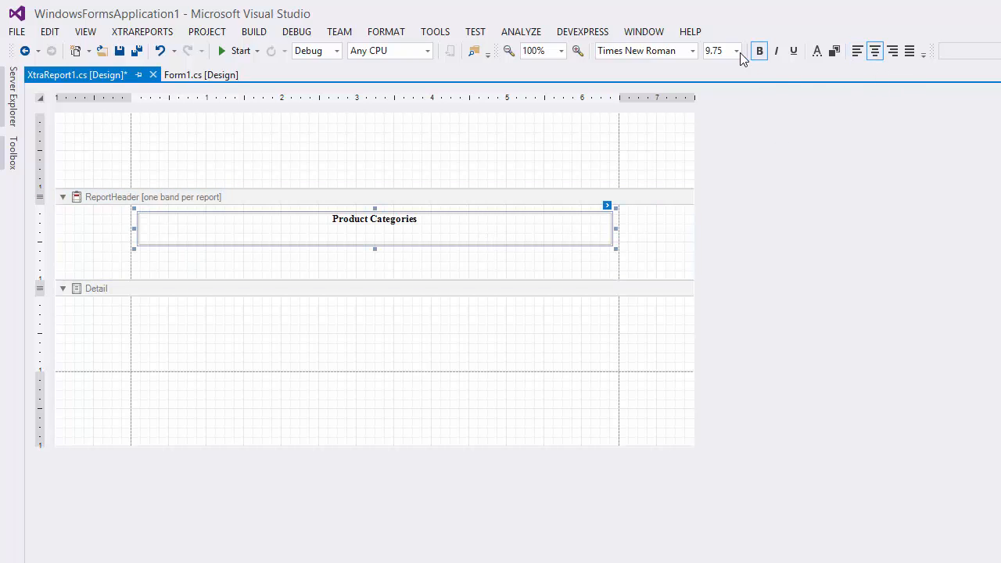
pyautogui.click(736, 50)
pyautogui.click(723, 153)
# Color the "Product Categories" text dark blue and shrink the ReportHeader band to fit the label's lower edge
pyautogui.click(817, 51)
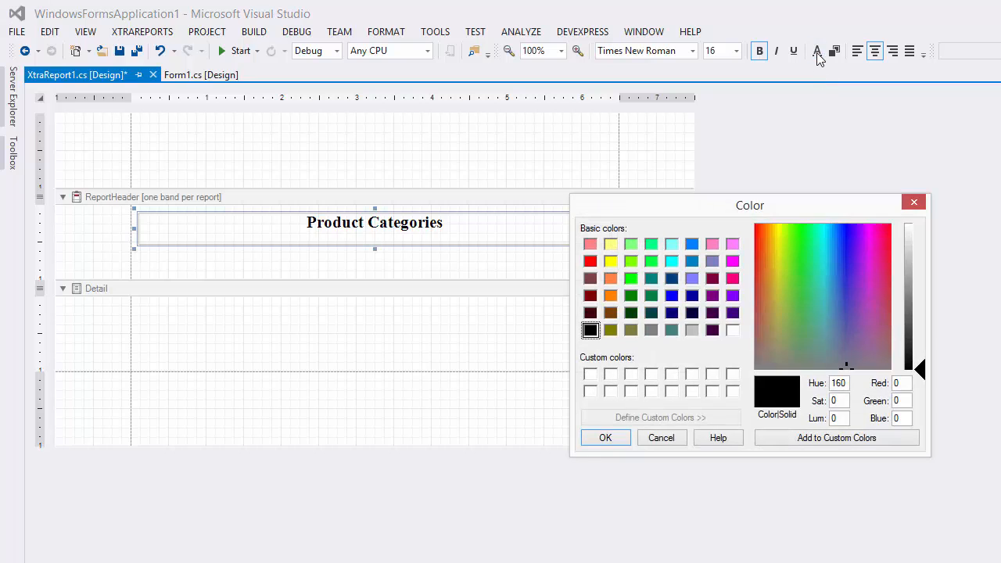
pyautogui.click(672, 279)
pyautogui.click(605, 438)
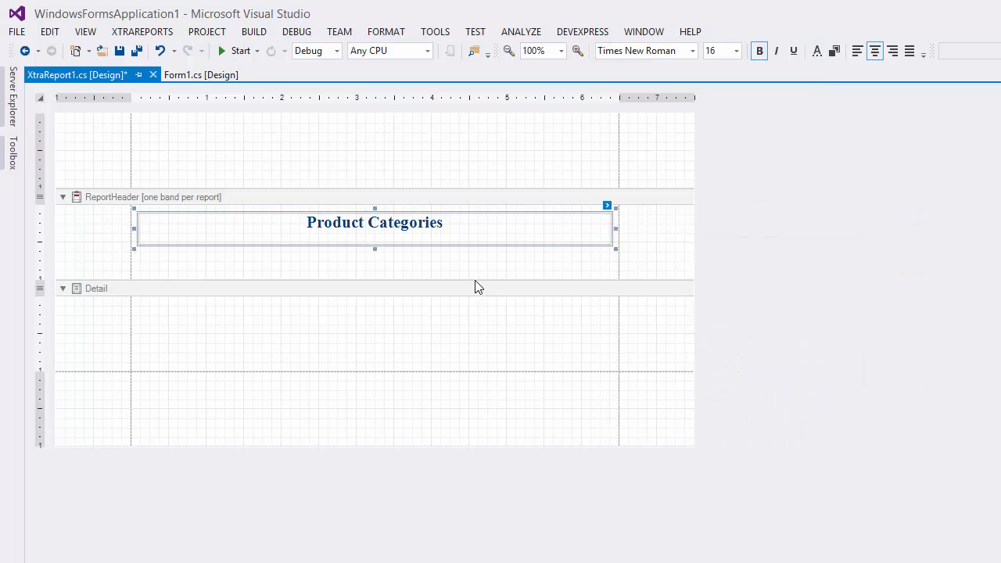
pyautogui.moveTo(476, 280); pyautogui.dragTo(490, 247)
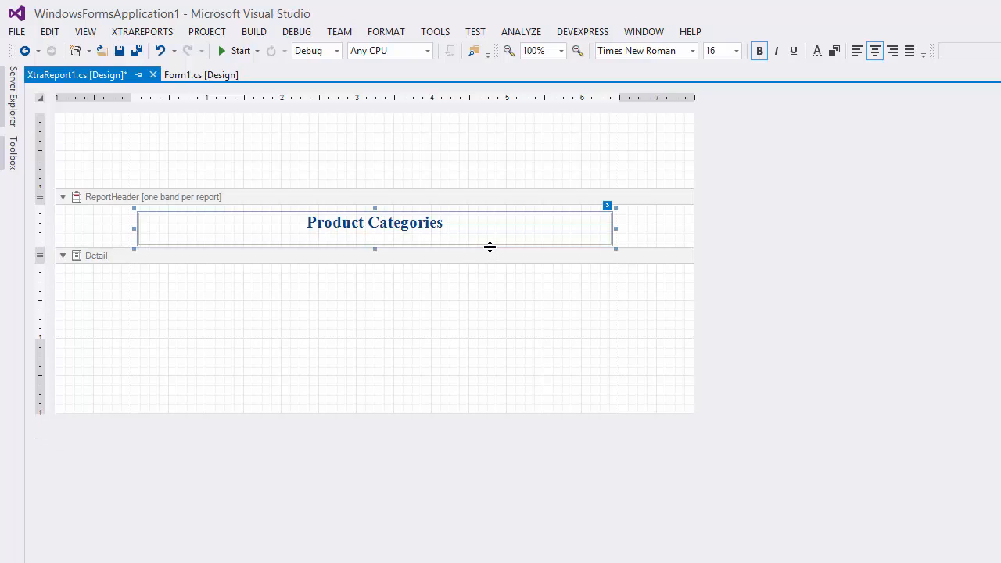
# Open the Field List and add the CategoryName and Description fields to the Detail band, with Description below CategoryName
pyautogui.click(168, 34)
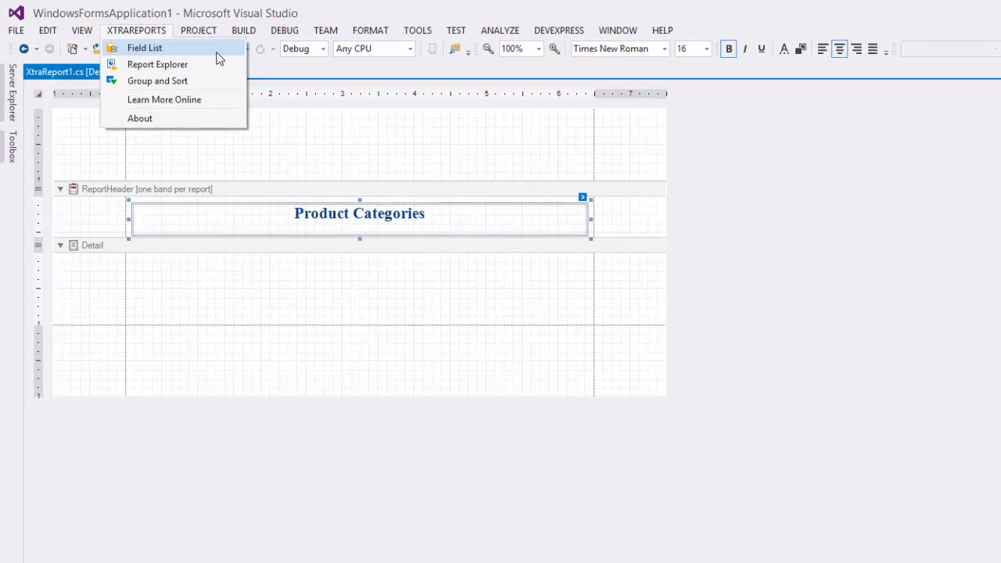
pyautogui.click(226, 51)
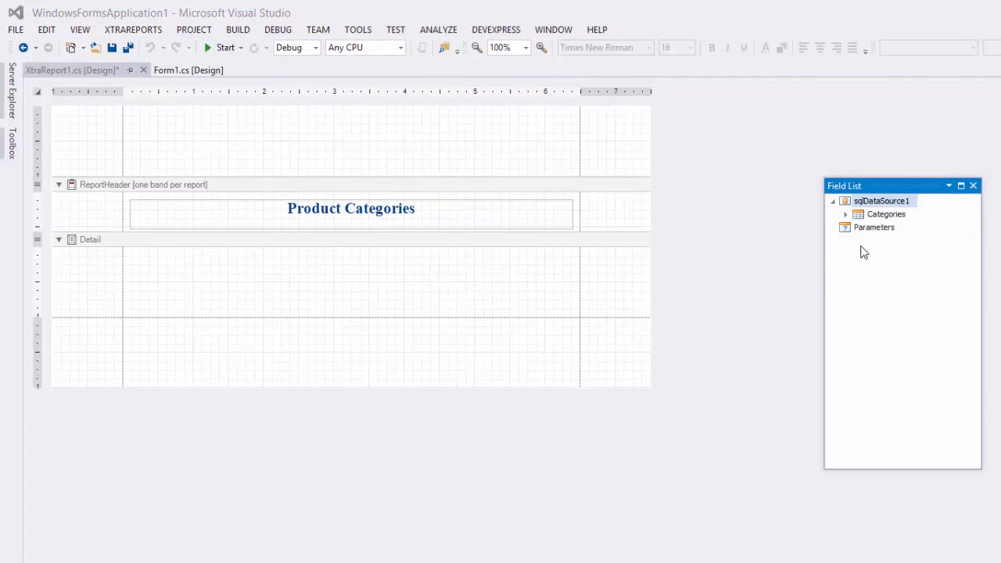
pyautogui.click(846, 214)
pyautogui.click(905, 241)
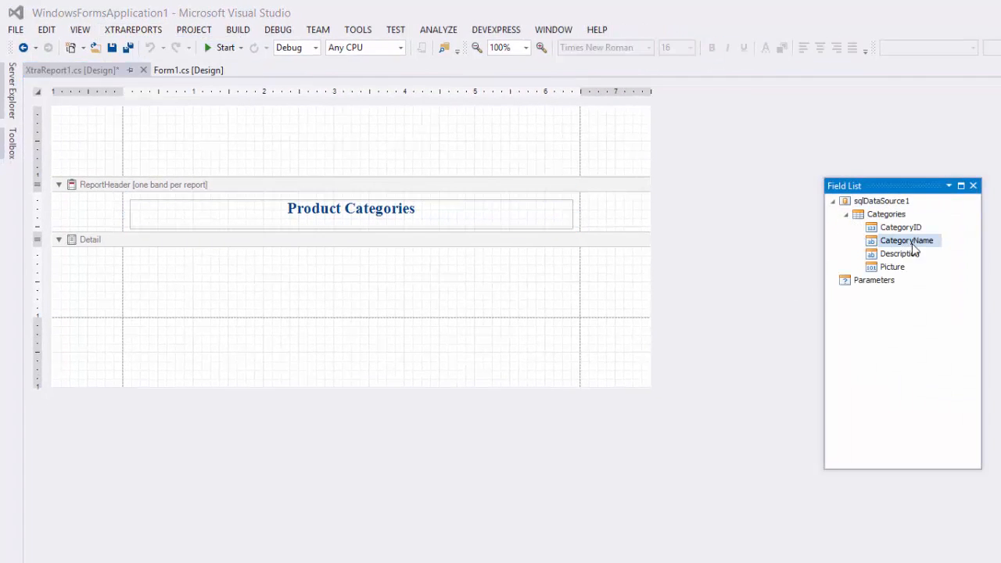
pyautogui.moveTo(908, 242); pyautogui.dragTo(166, 262)
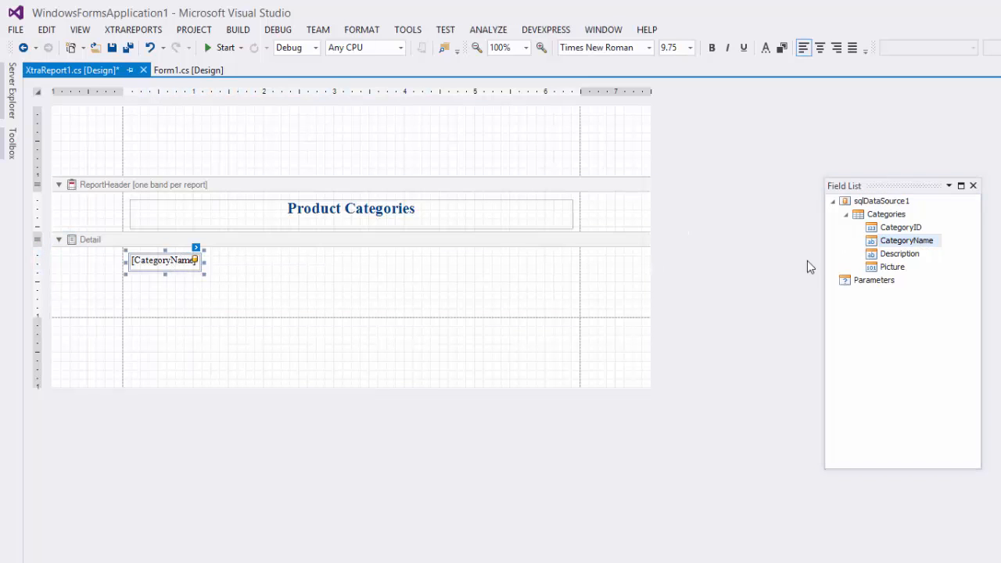
pyautogui.click(898, 254)
pyautogui.moveTo(903, 260); pyautogui.dragTo(163, 290)
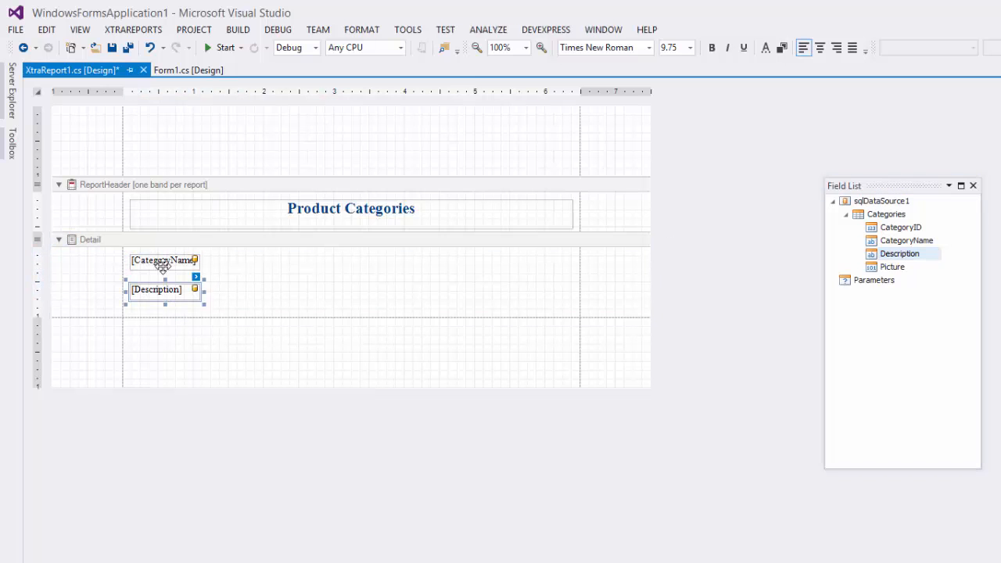
# Widen the CategoryName and Description labels together to about 4.2 inches and set their font size to 11
pyautogui.keyDown('ctrl'); pyautogui.click(165, 260); pyautogui.keyUp('ctrl')
pyautogui.moveTo(200, 260); pyautogui.dragTo(427, 269)
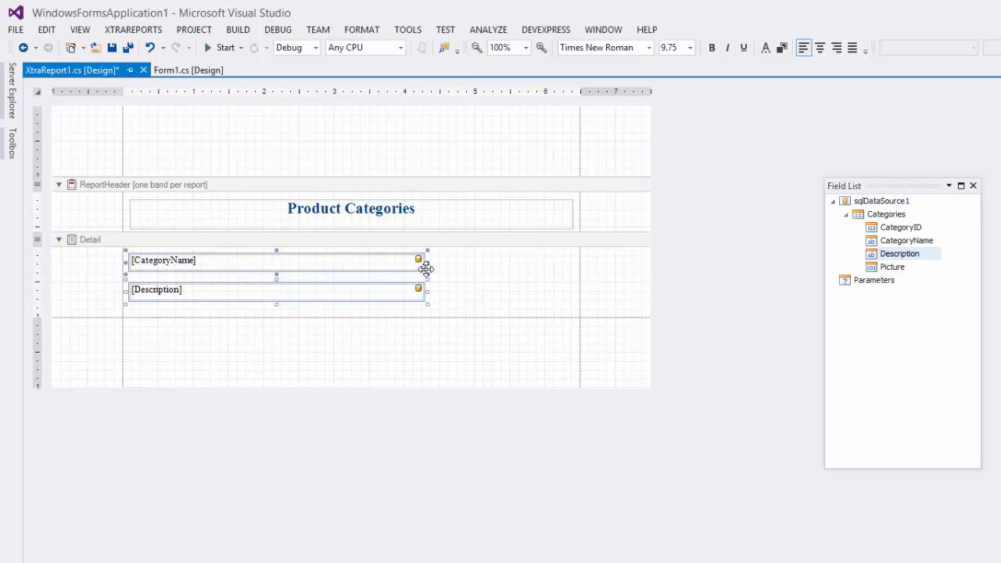
pyautogui.click(691, 48)
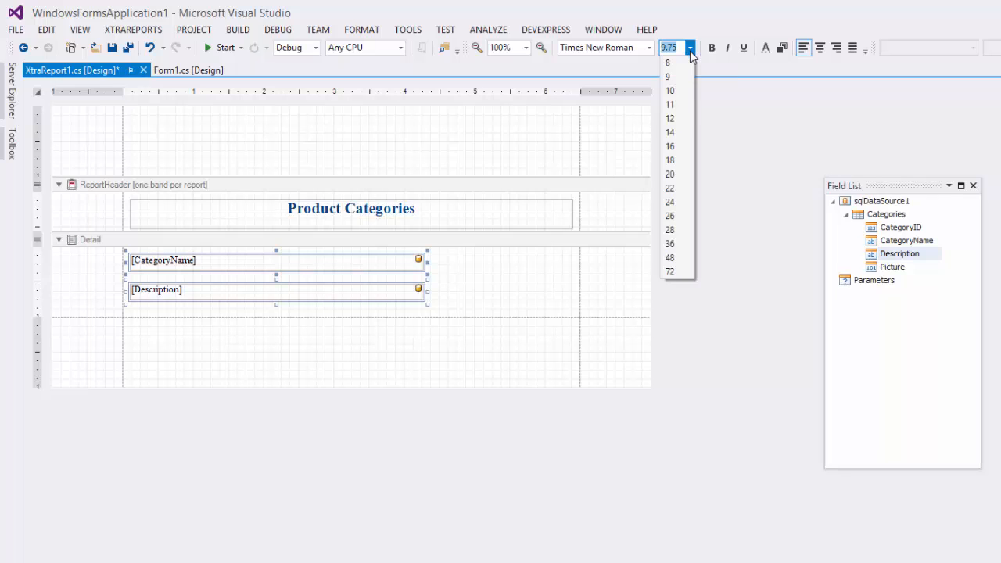
pyautogui.click(682, 104)
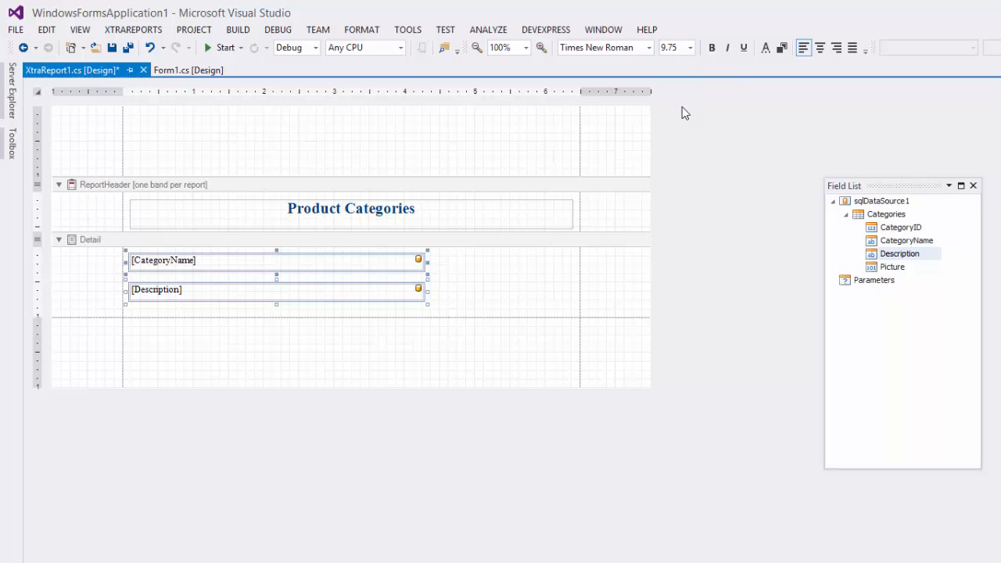
# Make only the CategoryName label's text bold
pyautogui.click(432, 259)
pyautogui.click(411, 261)
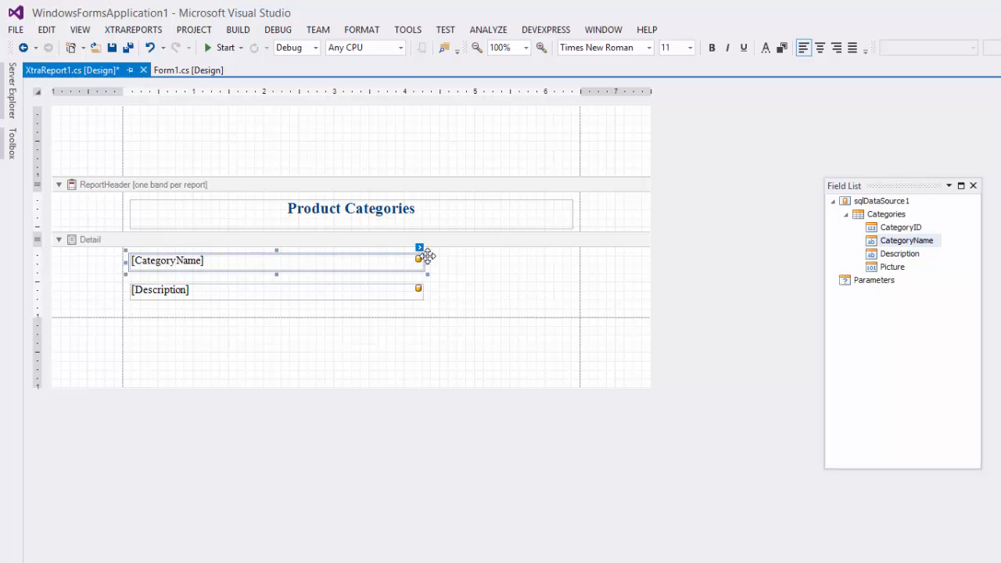
pyautogui.click(712, 48)
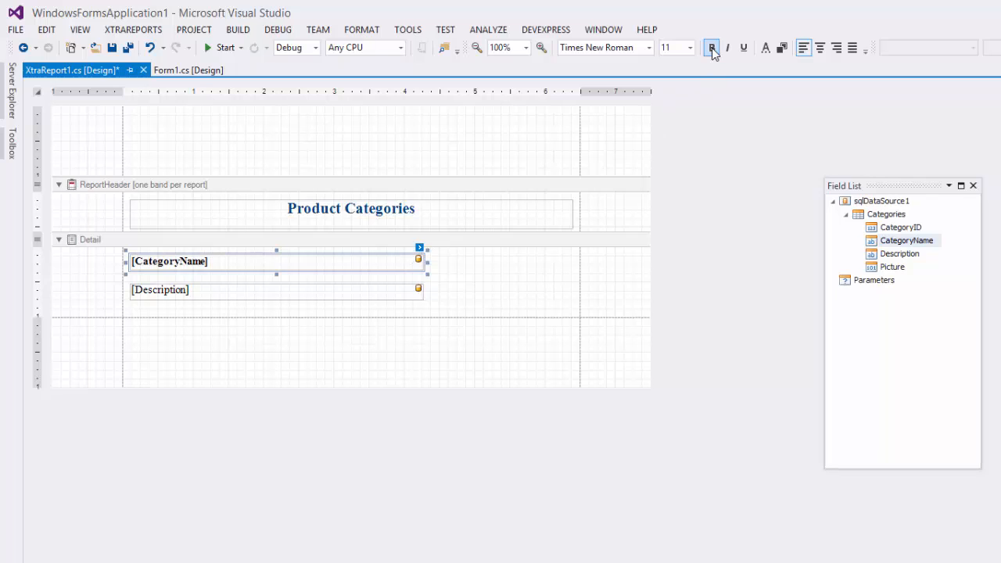
# Add the Picture field to the Detail band as a PictureBox beside the labels, sized about 1.7 by 1.1 inches
pyautogui.click(885, 268)
pyautogui.moveTo(916, 268); pyautogui.dragTo(446, 256)
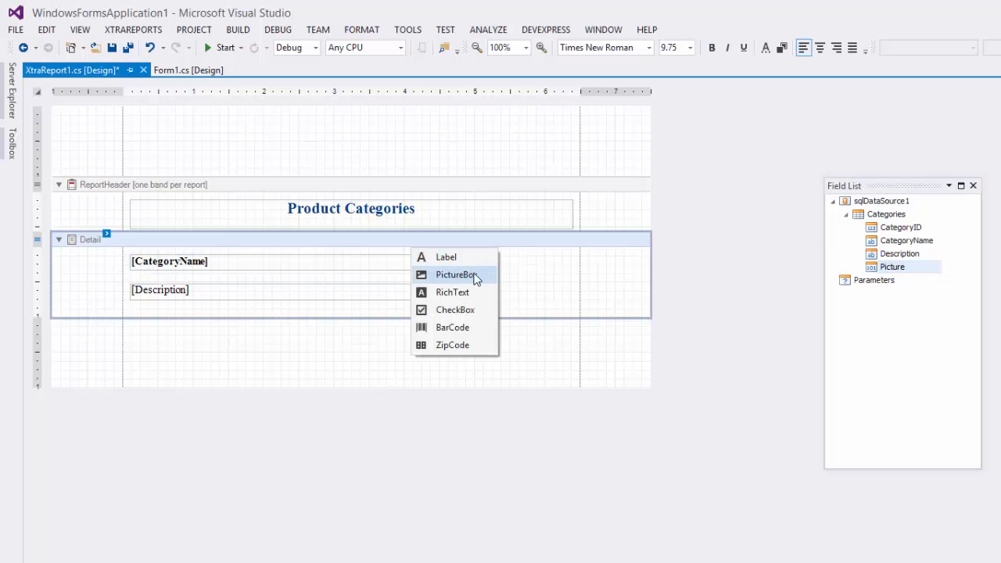
pyautogui.click(477, 275)
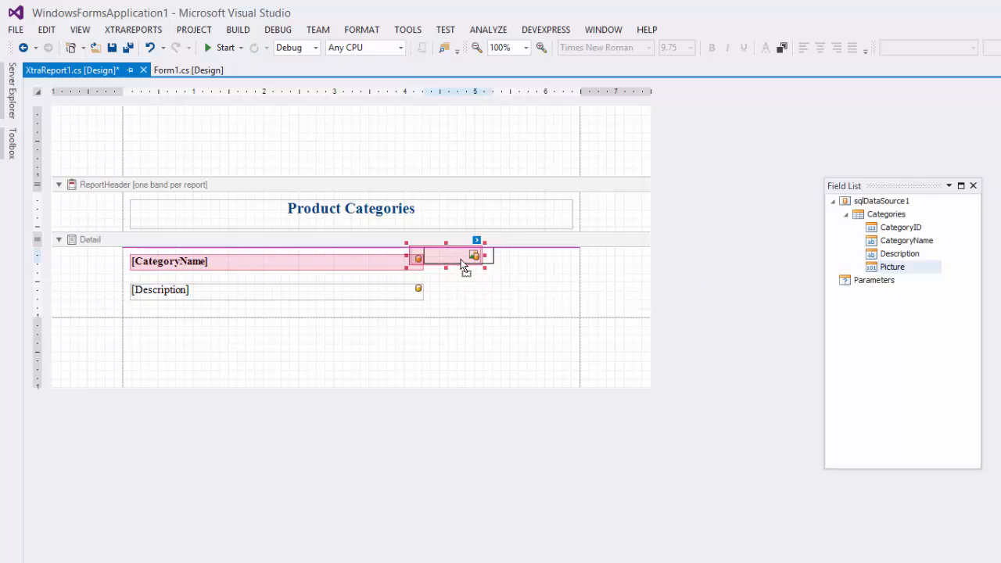
pyautogui.moveTo(464, 261); pyautogui.dragTo(572, 331)
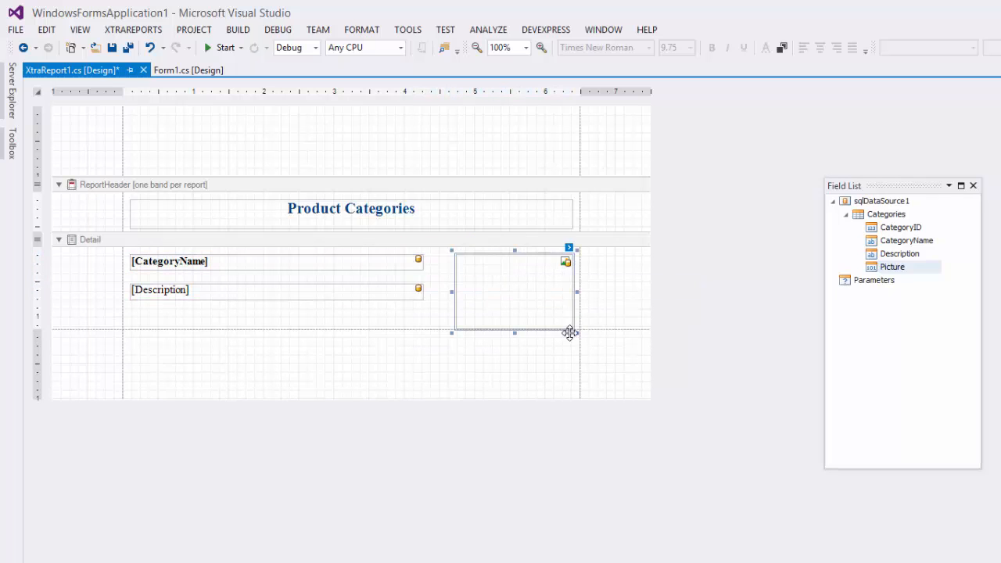
# Choose a Sizing mode that fits the whole image inside the picture box, and increase the Detail band's height to about 134
pyautogui.click(569, 249)
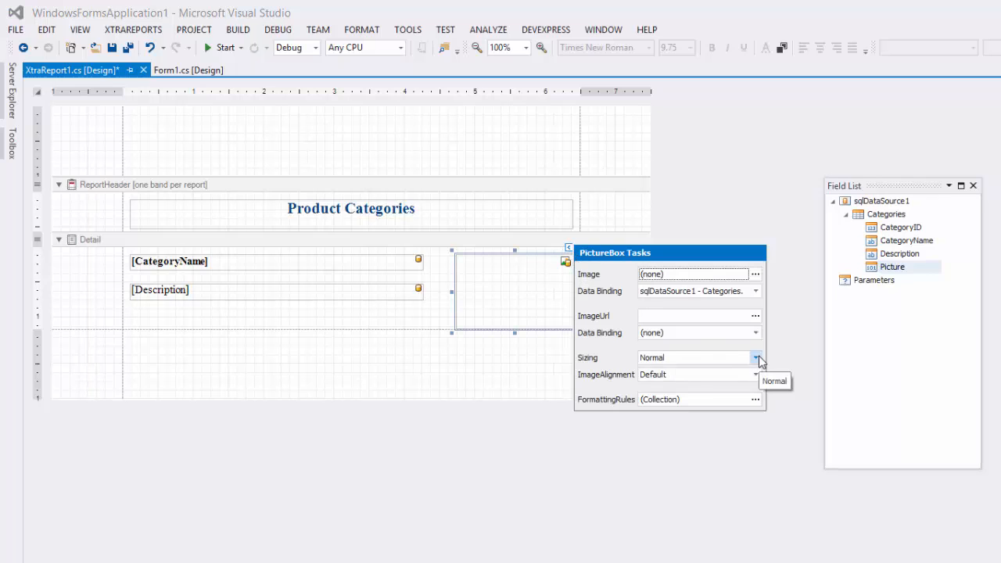
pyautogui.click(759, 358)
pyautogui.click(720, 406)
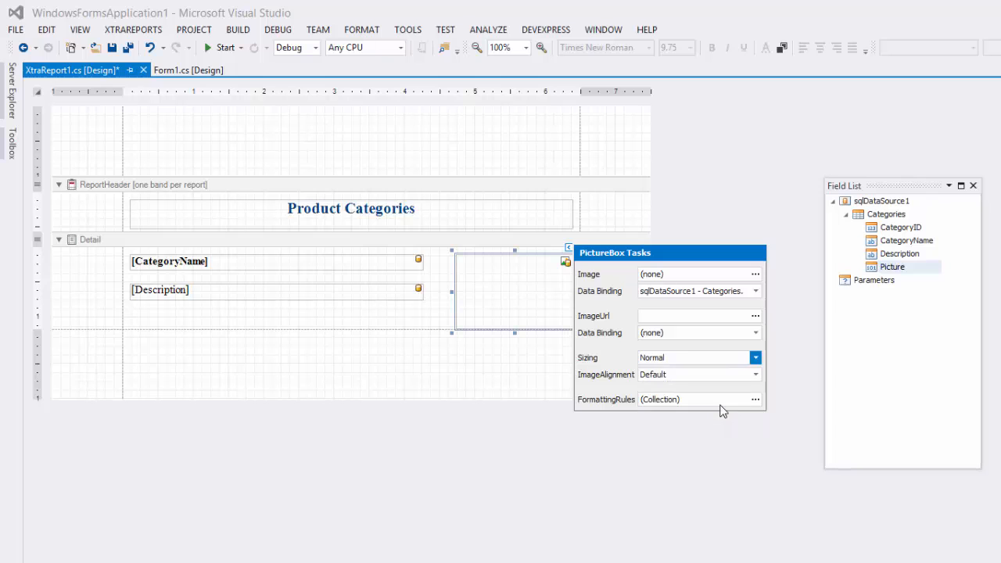
pyautogui.click(393, 332)
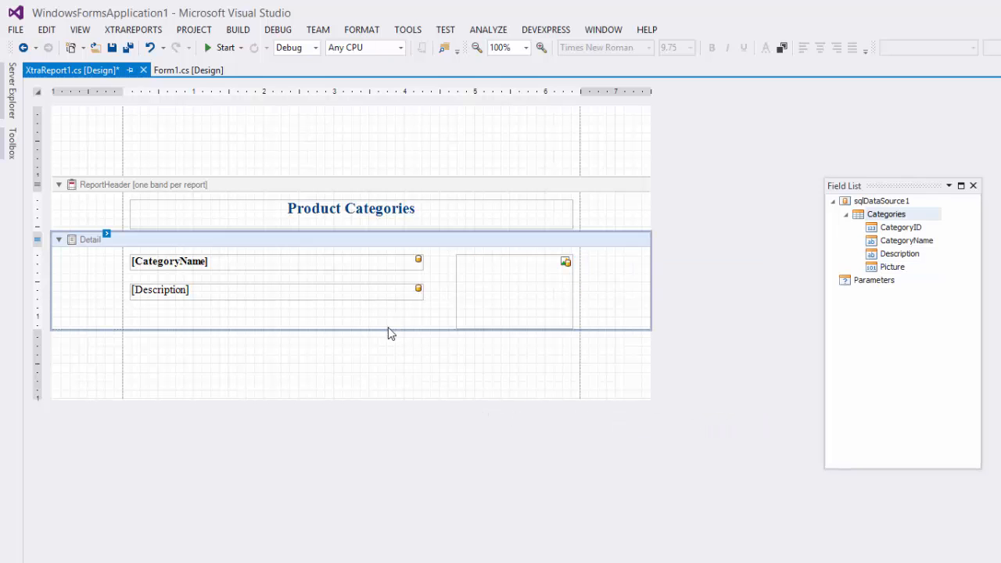
pyautogui.moveTo(387, 330); pyautogui.dragTo(387, 341)
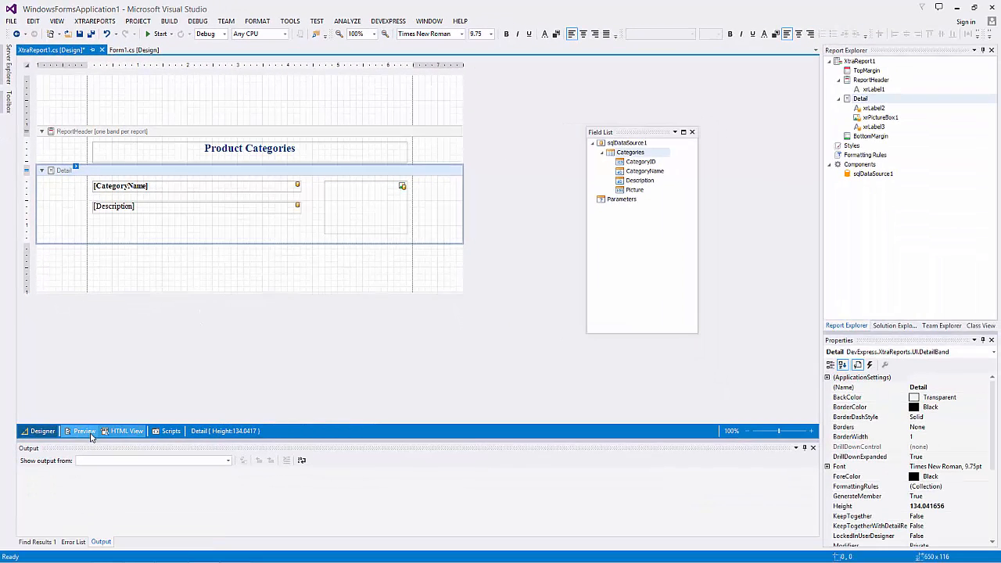
# Preview the report, close the Field List and look through the category names, descriptions and pictures
pyautogui.click(86, 432)
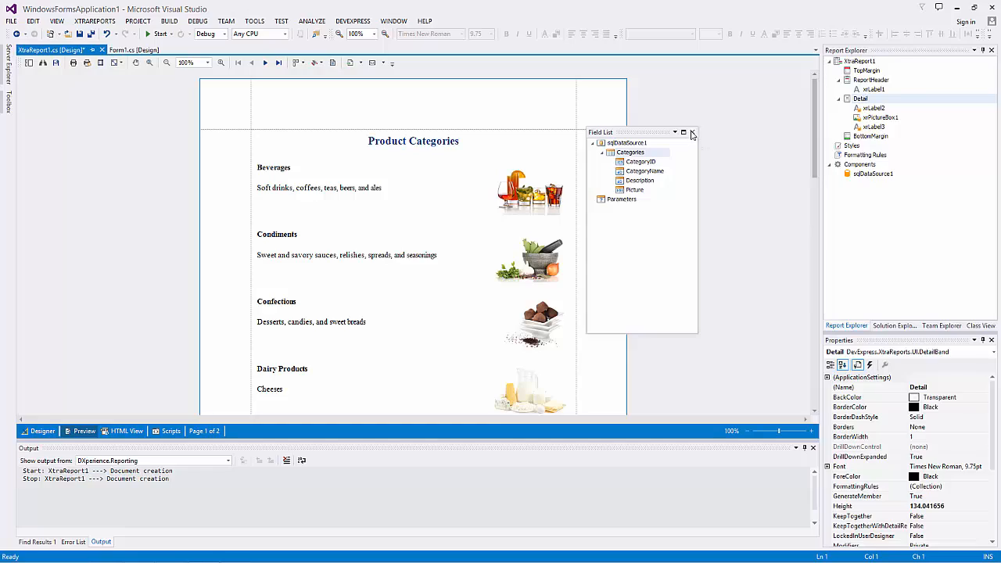
pyautogui.click(692, 133)
pyautogui.scroll(-5, 478, 264)
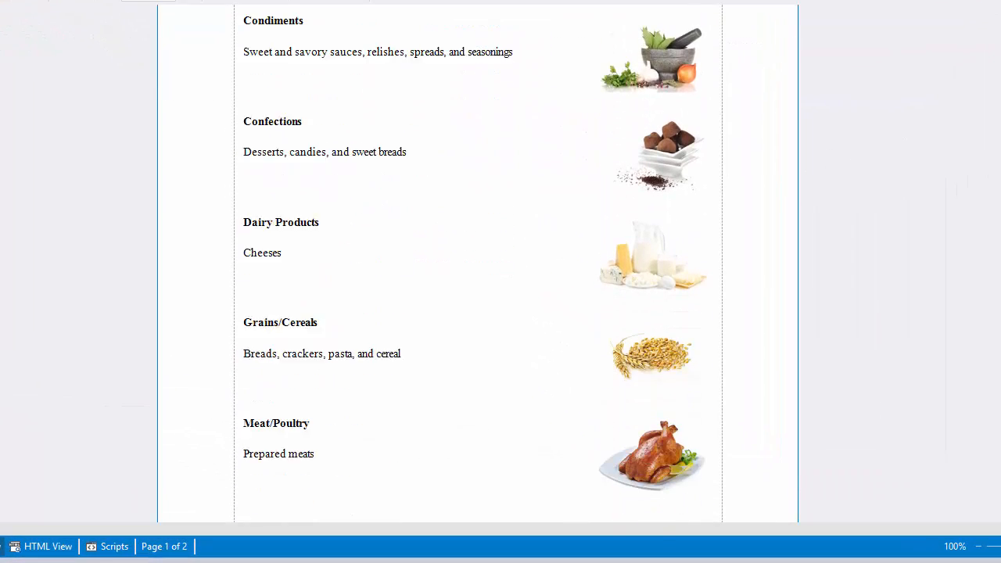
pyautogui.scroll(3, 478, 263)
pyautogui.scroll(2, 478, 263)
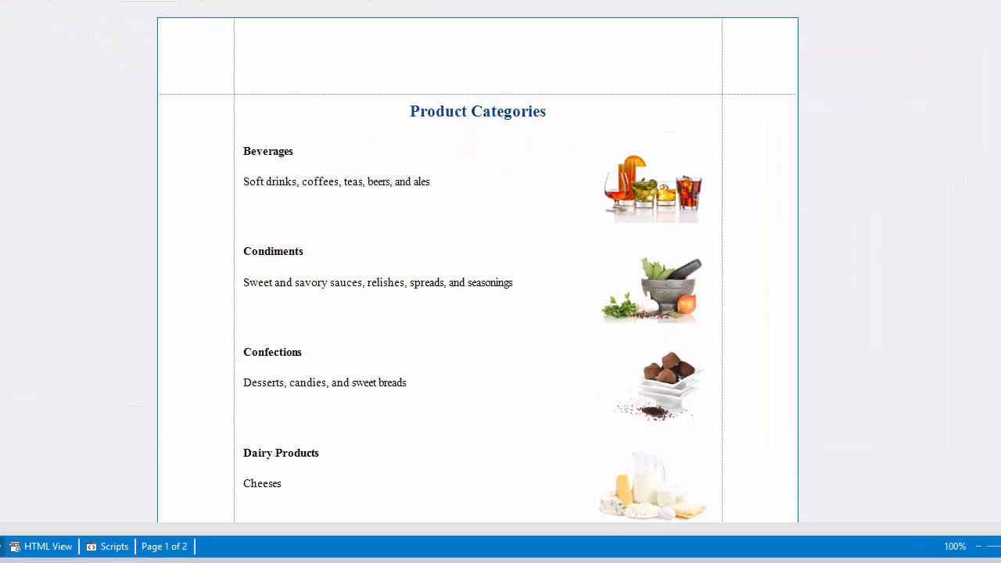